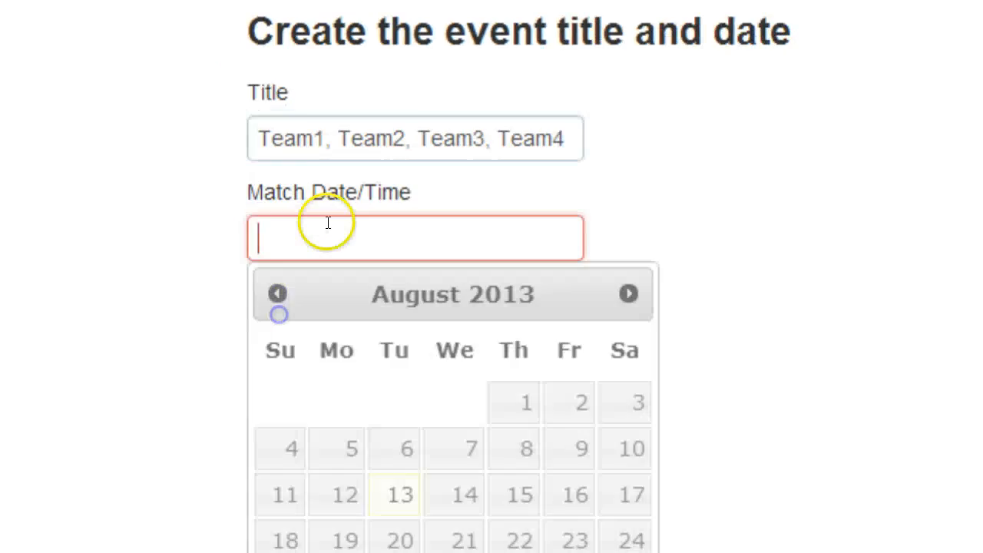
Set the event's match date and time to 08/15/2013 16:30 and continue to step 2 of event creation
click(505, 283)
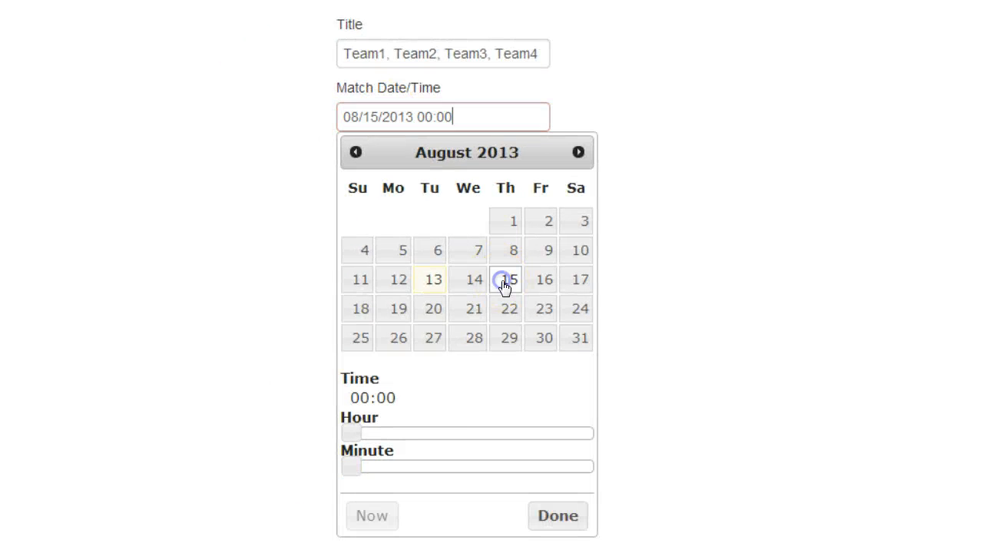
click(519, 433)
click(466, 465)
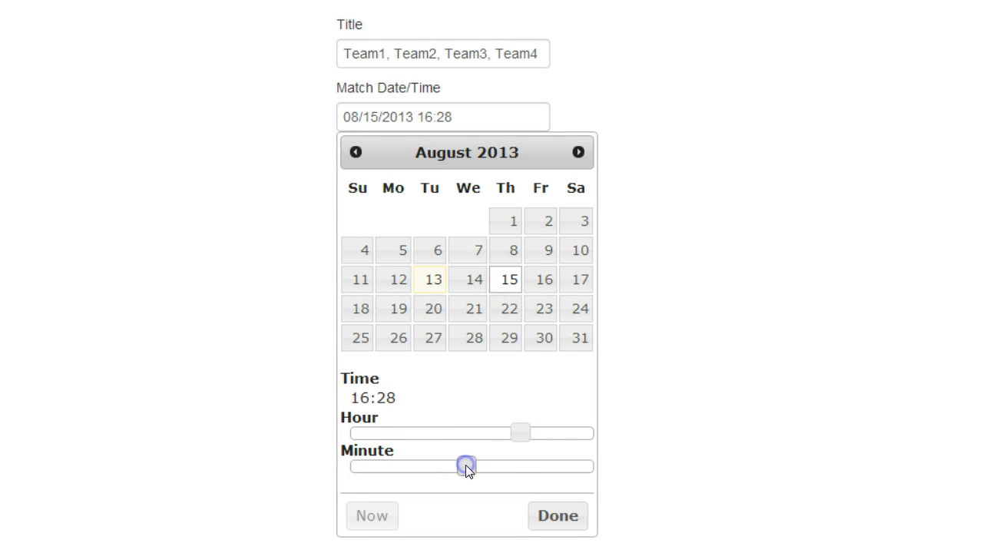
drag(464, 463, 472, 465)
click(543, 512)
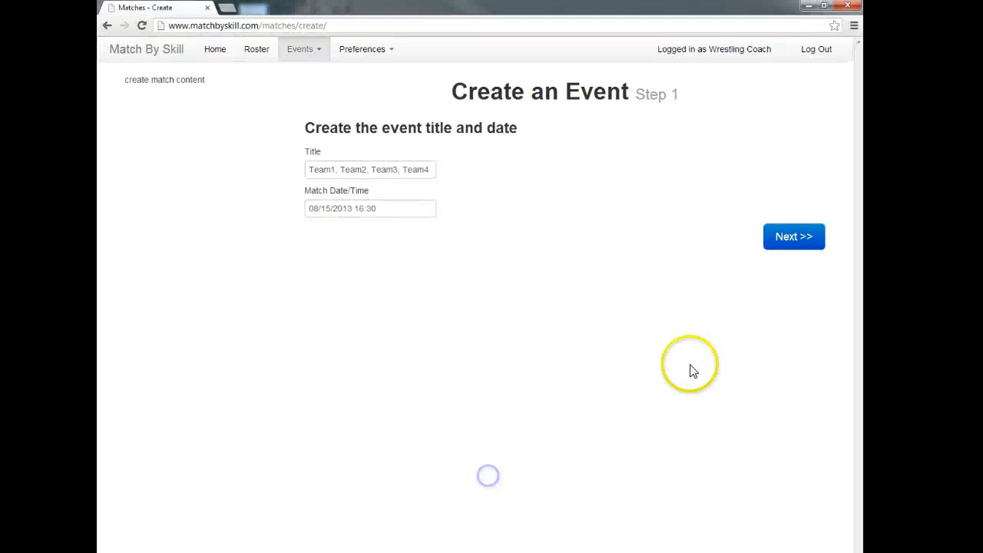
click(792, 237)
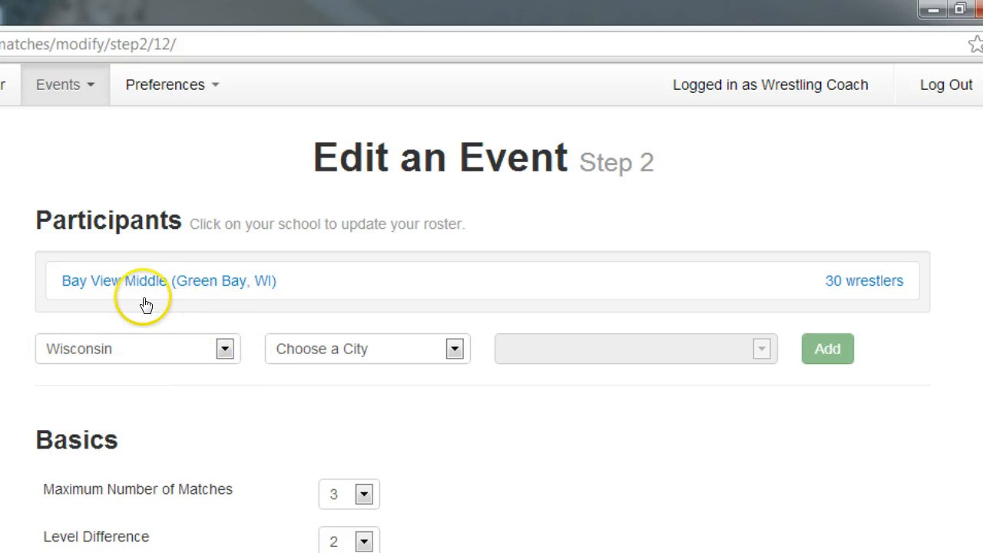
Add Franklin Middle from Green Bay, Wisconsin as a participant and send its coach the roster request
click(321, 353)
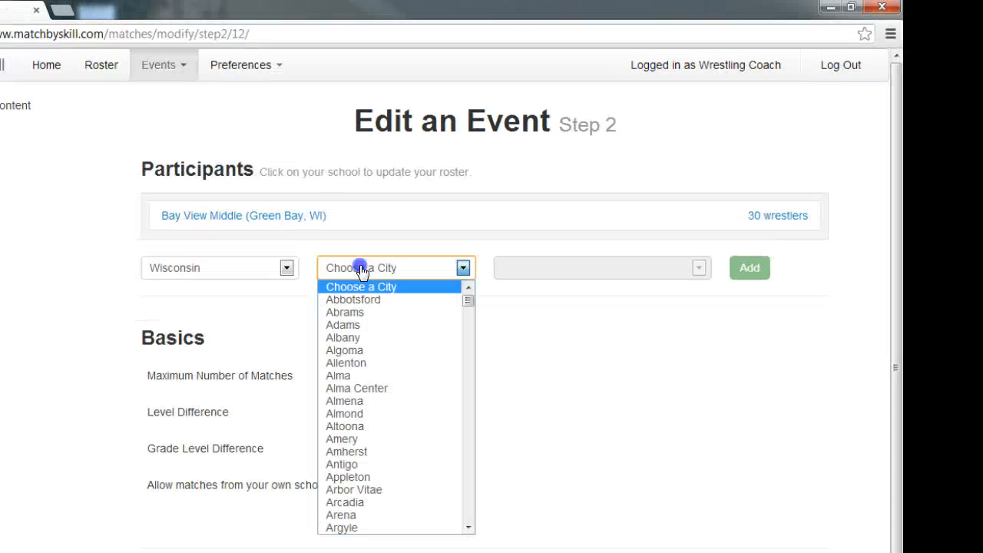
text(gre)
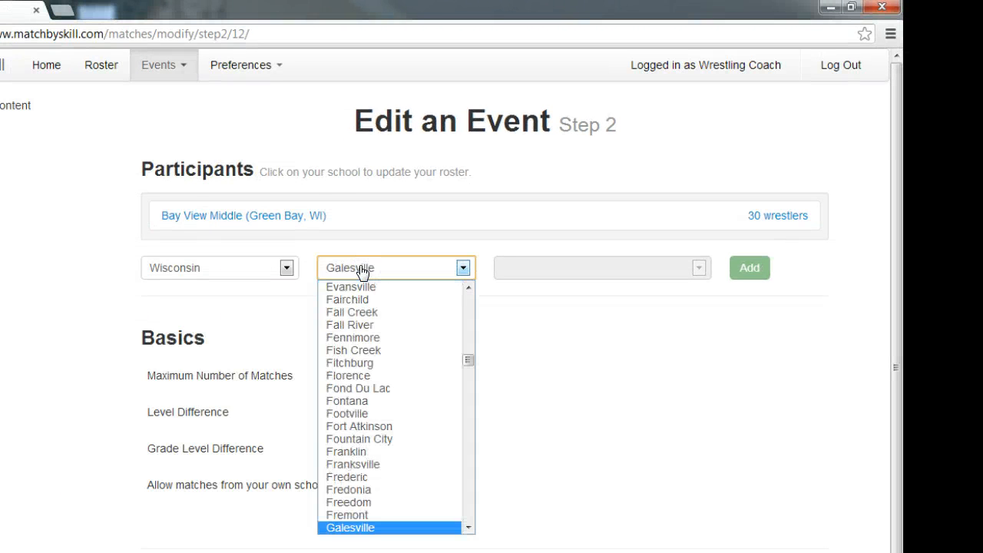
key(Return)
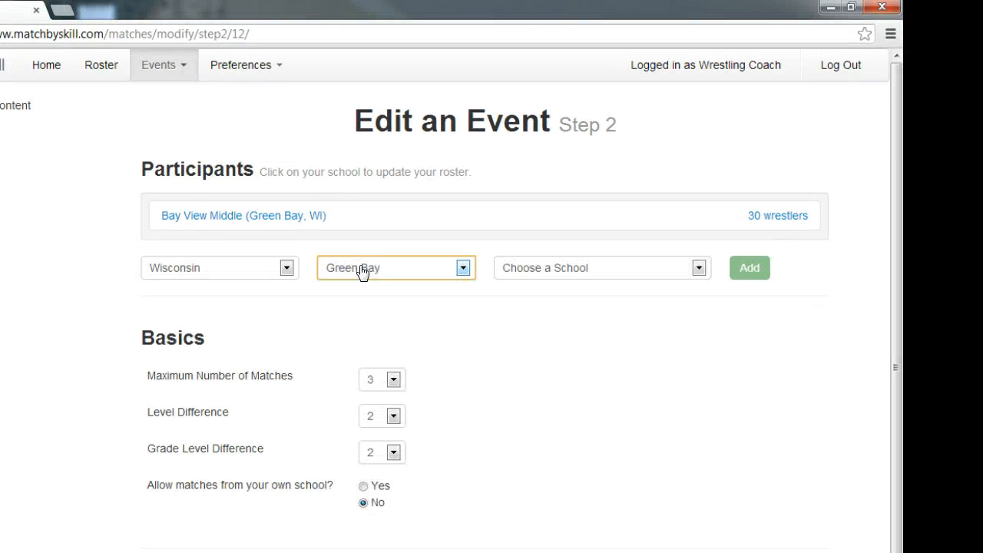
click(569, 270)
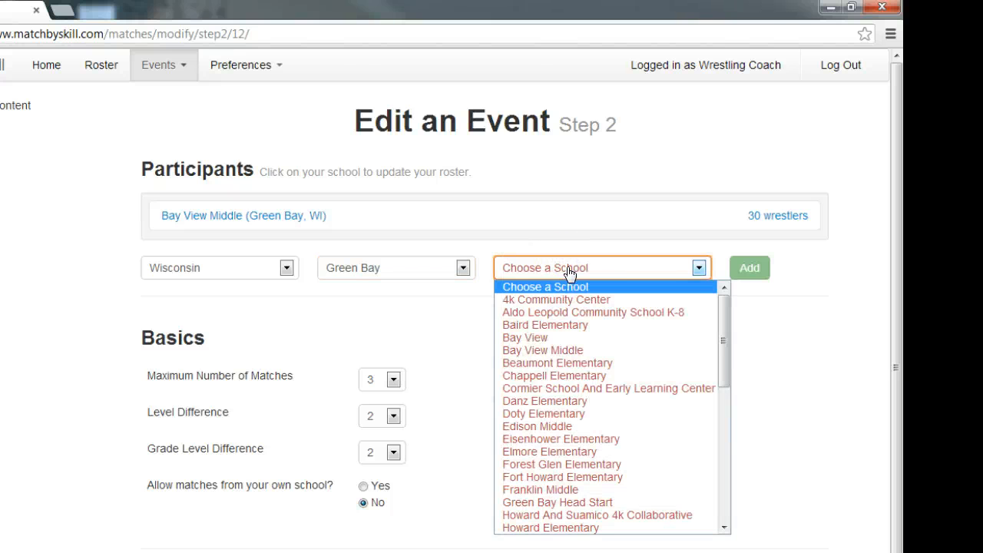
text(fra)
click(688, 271)
click(750, 270)
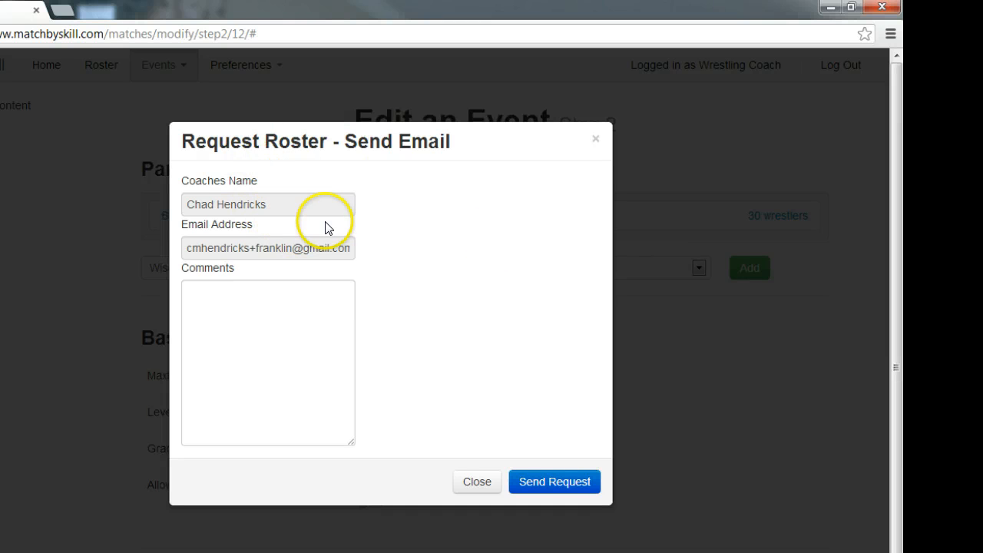
click(589, 484)
Add Washington Middle from Green Bay as a participant and send its coach the roster request
click(385, 297)
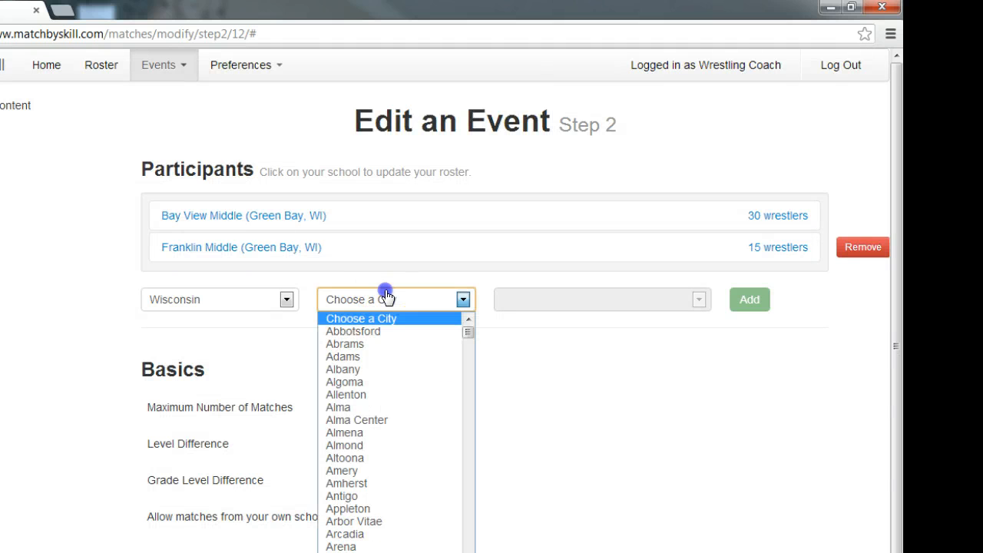
text(green)
key(Return)
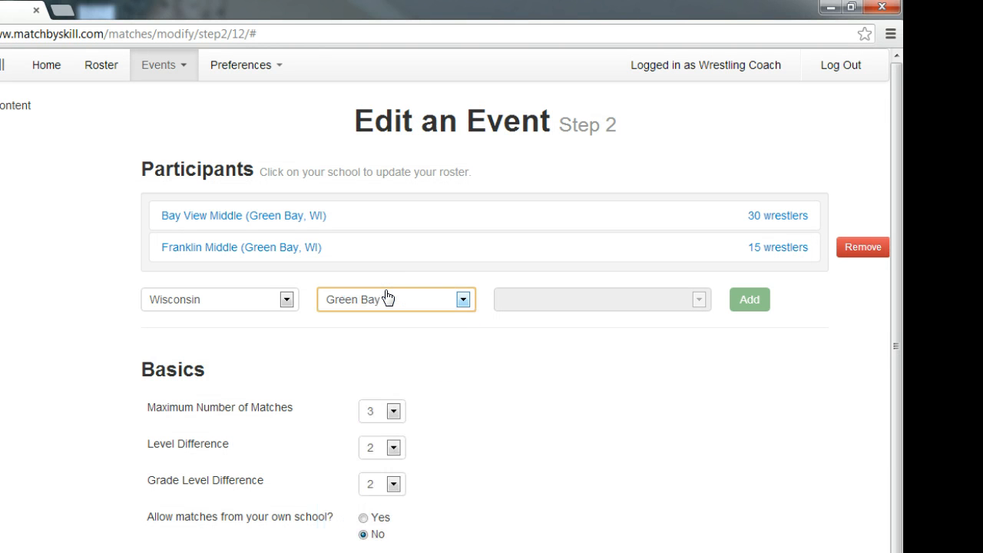
key(Tab)
key(w)
key(Tab)
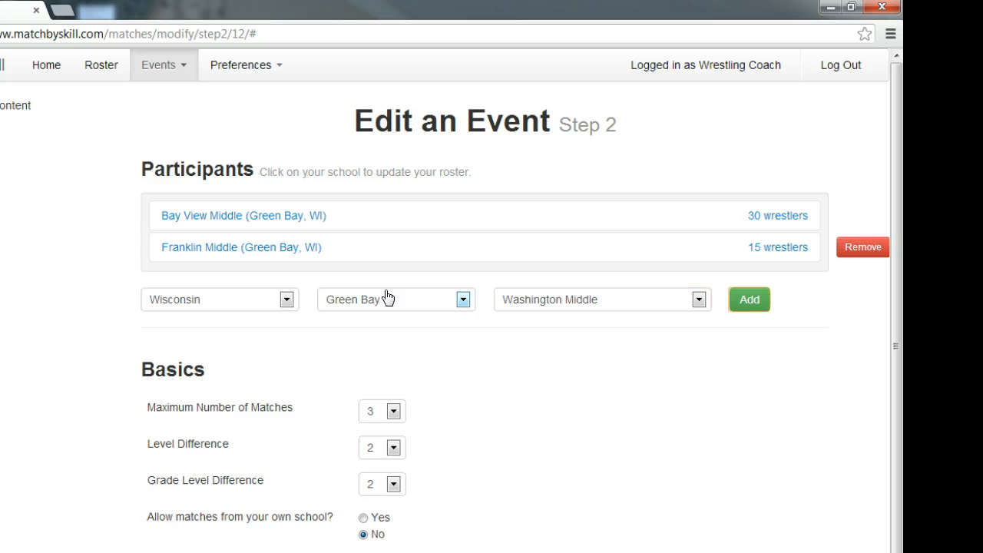
click(750, 299)
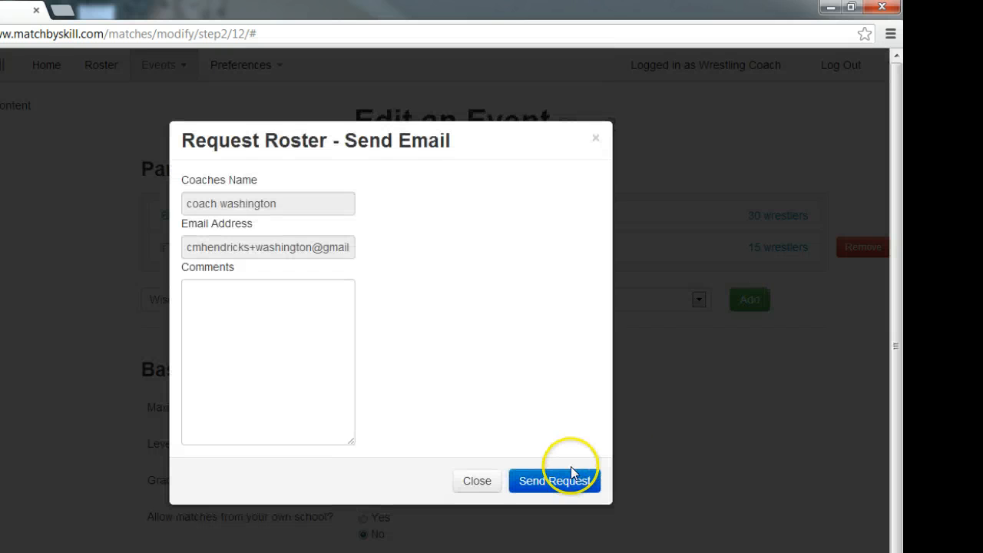
click(565, 483)
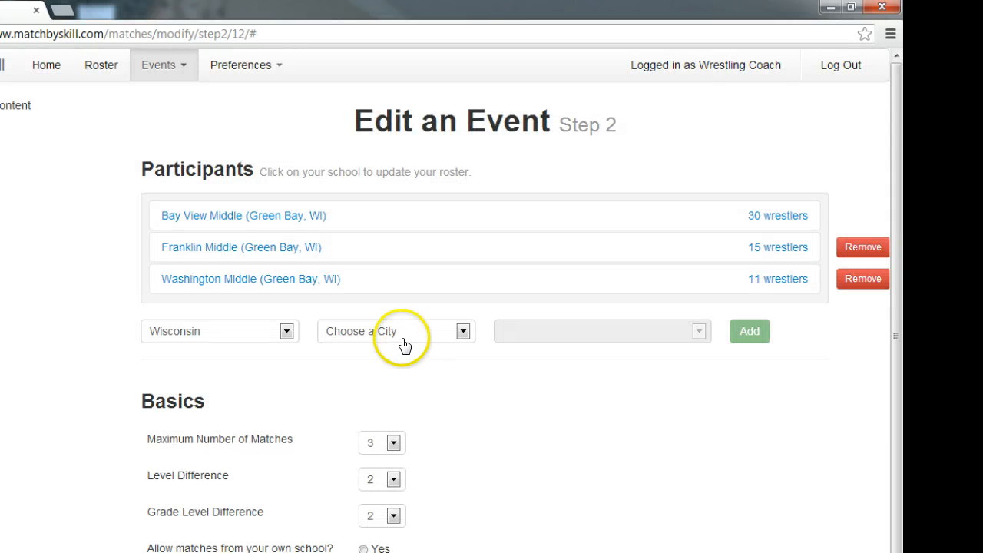
Add Wrightstown Middle from Wrightstown as a participant and send its coach the roster request
click(400, 330)
text(wrightstown)
key(Return)
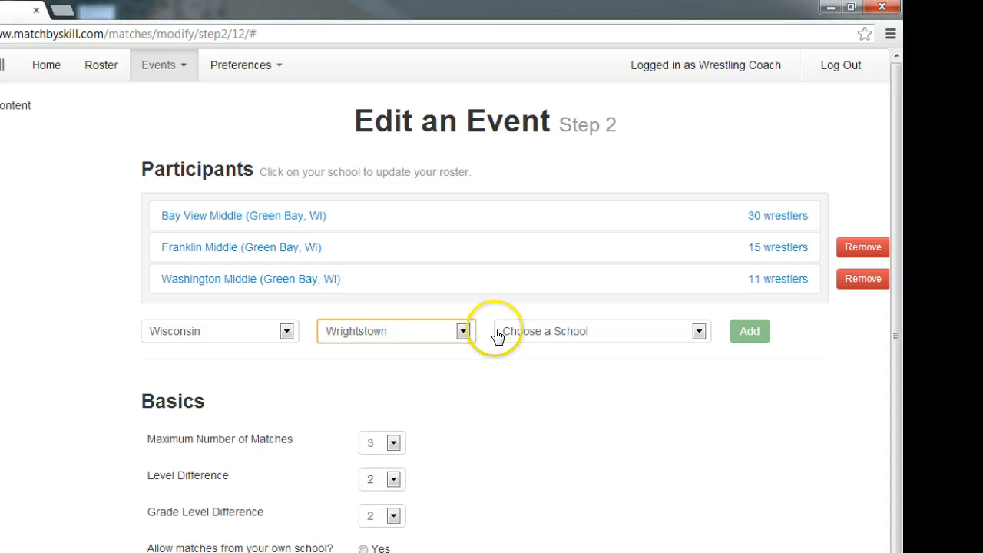
click(554, 332)
click(580, 375)
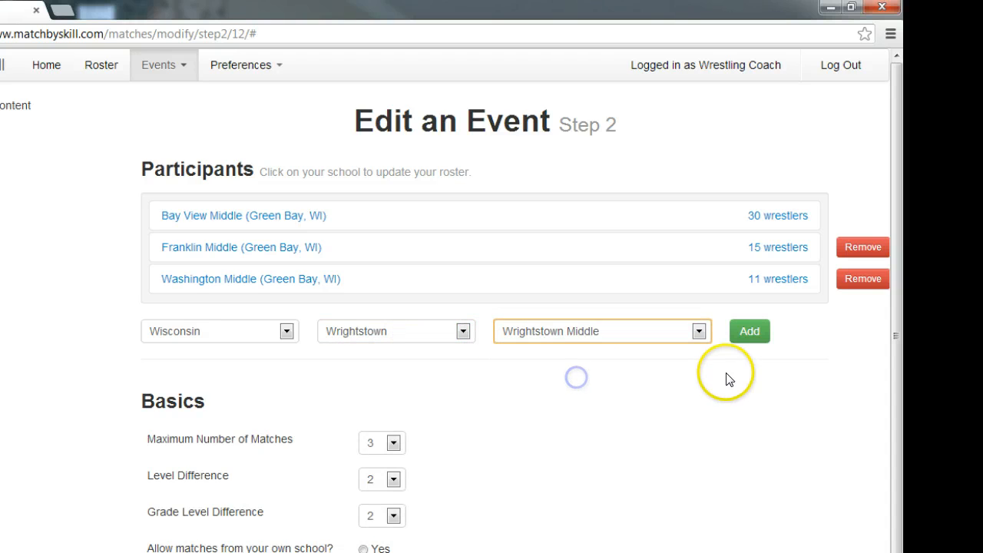
click(753, 337)
click(566, 486)
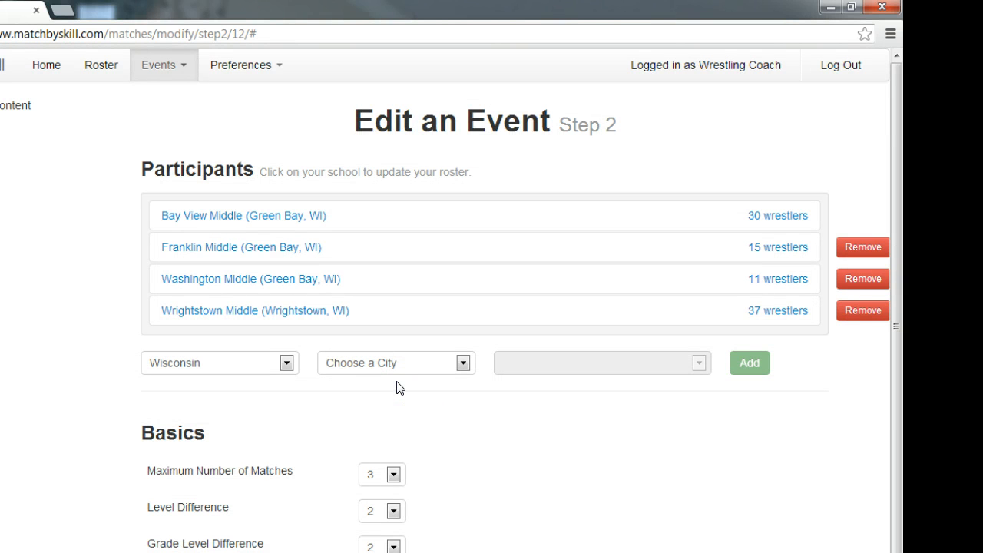
Choose Abbotsford Middle/senior High in Abbotsford as another participant and start its roster request
click(395, 372)
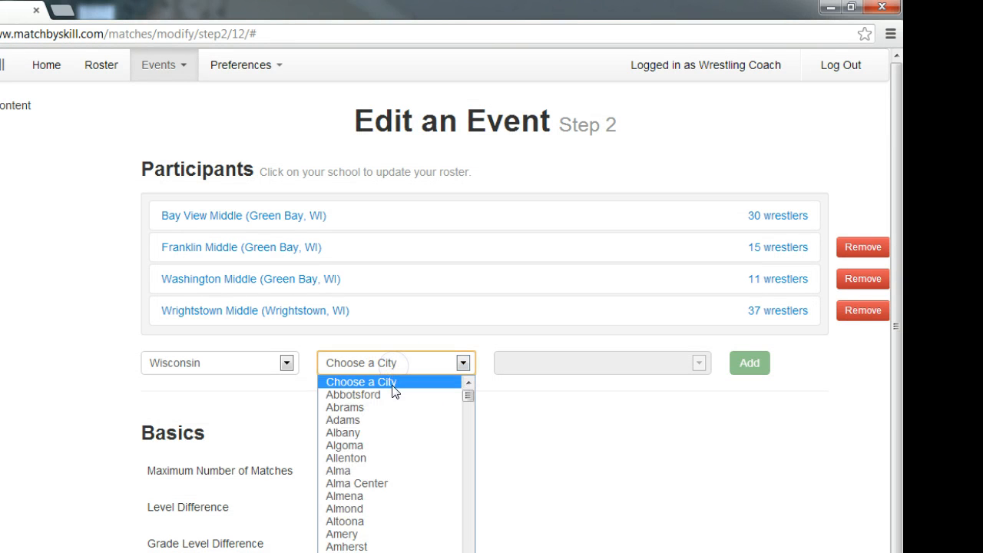
click(394, 394)
click(593, 372)
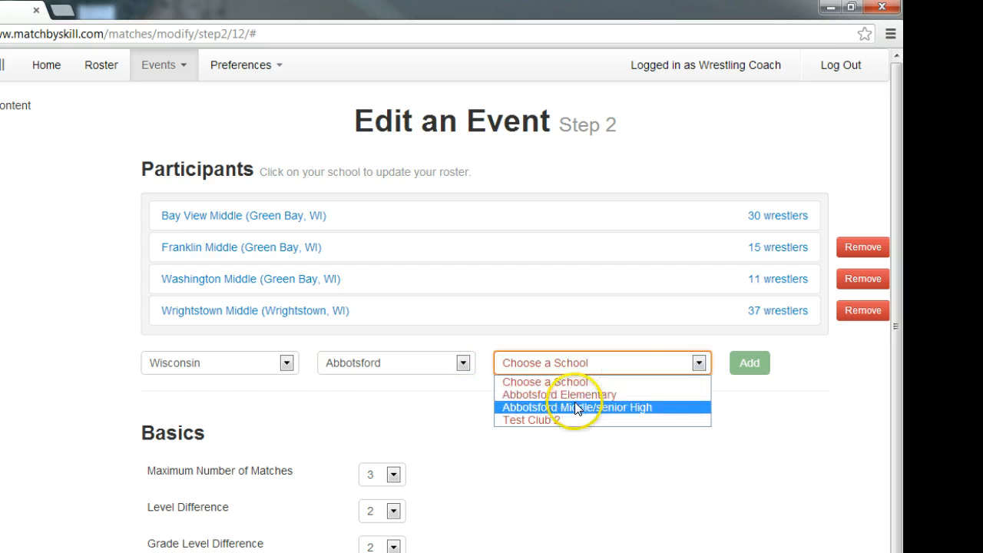
click(577, 408)
click(759, 364)
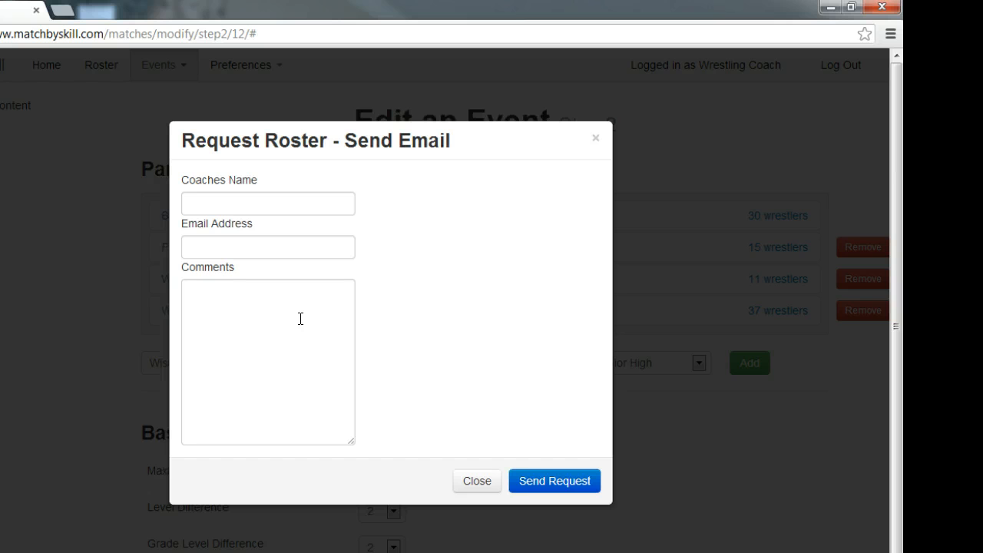
Enter "test" as the coach's name, fill in the coach's e-mail address, and send the roster request
click(287, 201)
text(test)
click(275, 251)
text(test)
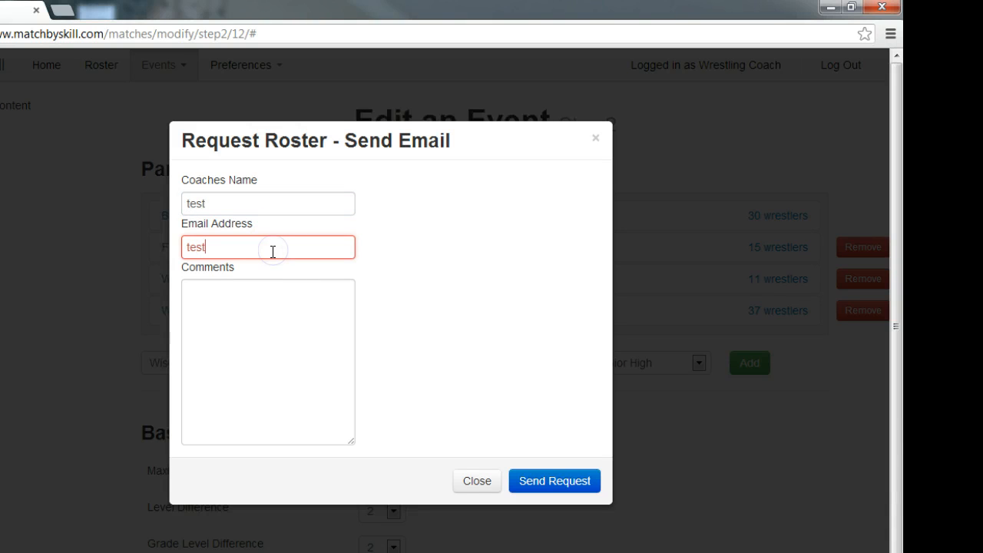
text(@gmail.com)
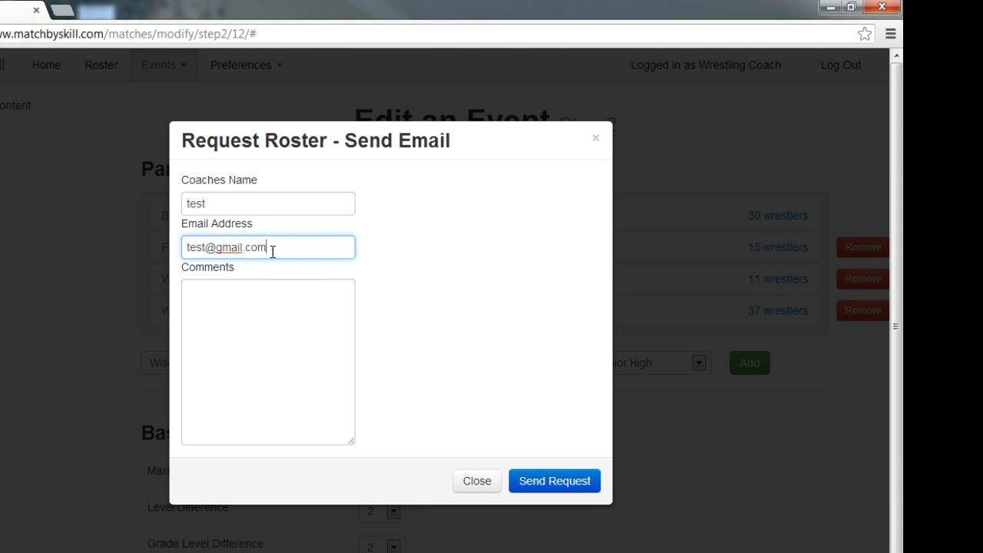
key(Tab)
click(593, 474)
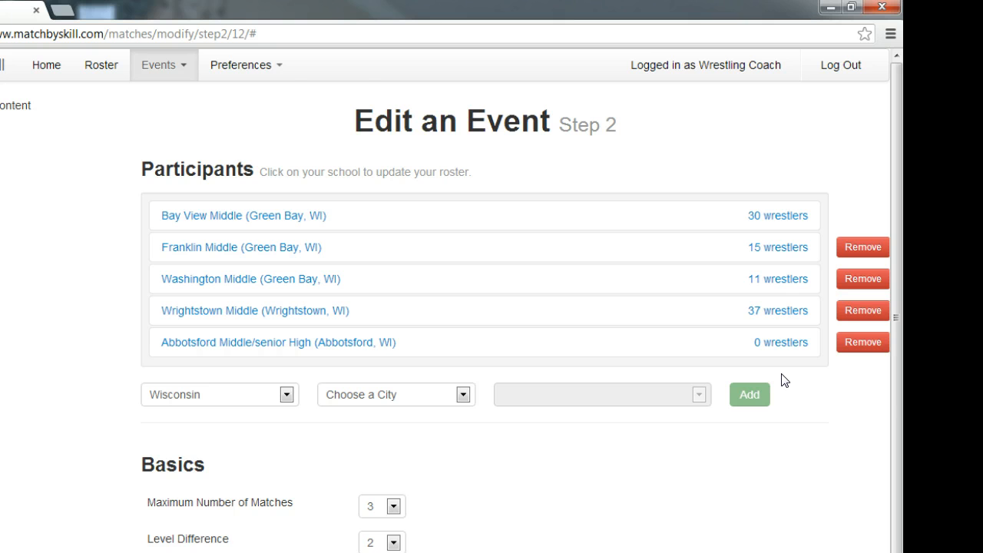
Set the 70 lb wrestler in the Franklin Middle roster to inactive and back to active
click(792, 250)
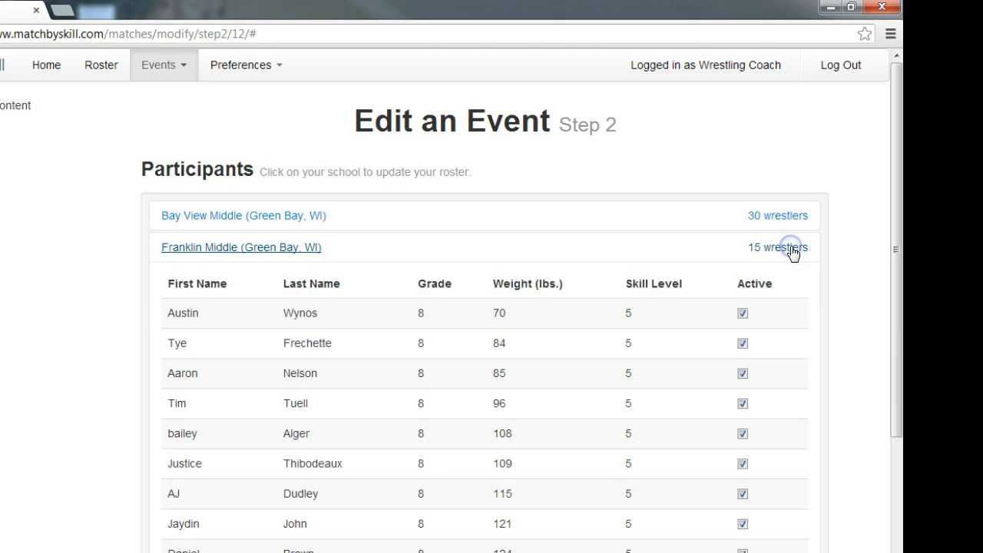
click(743, 315)
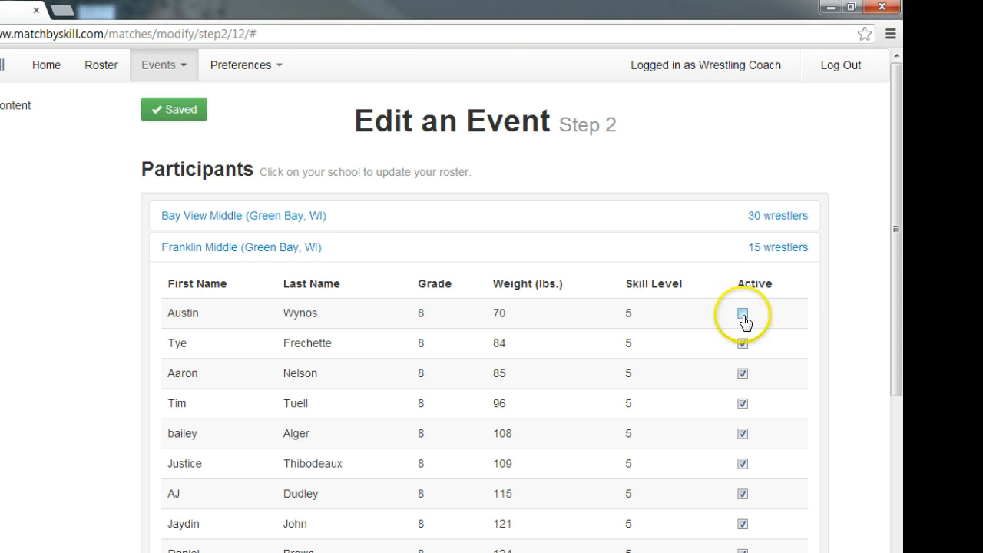
click(743, 315)
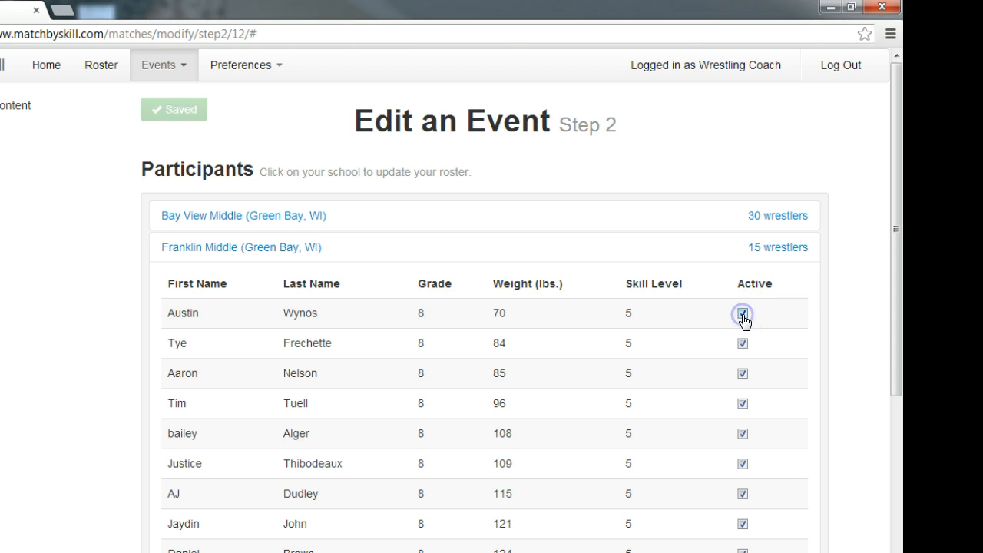
click(783, 255)
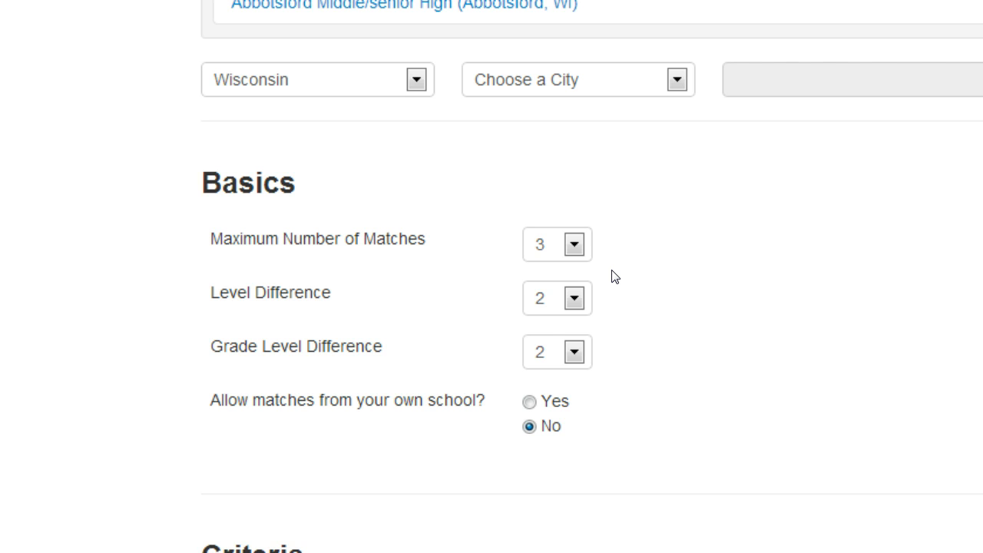
Keep the grade level difference at 2 and generate the event's matches with the existing weight criteria
click(574, 352)
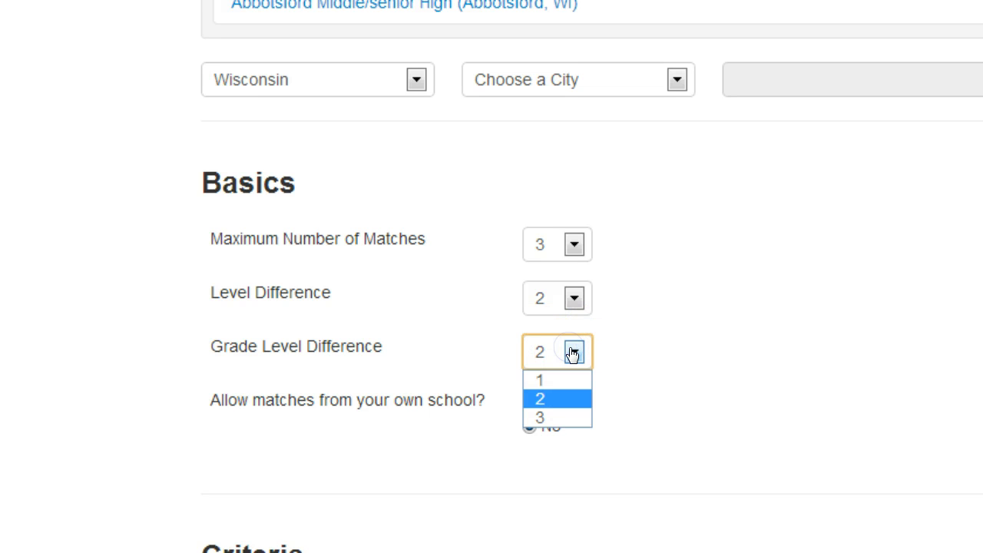
click(573, 351)
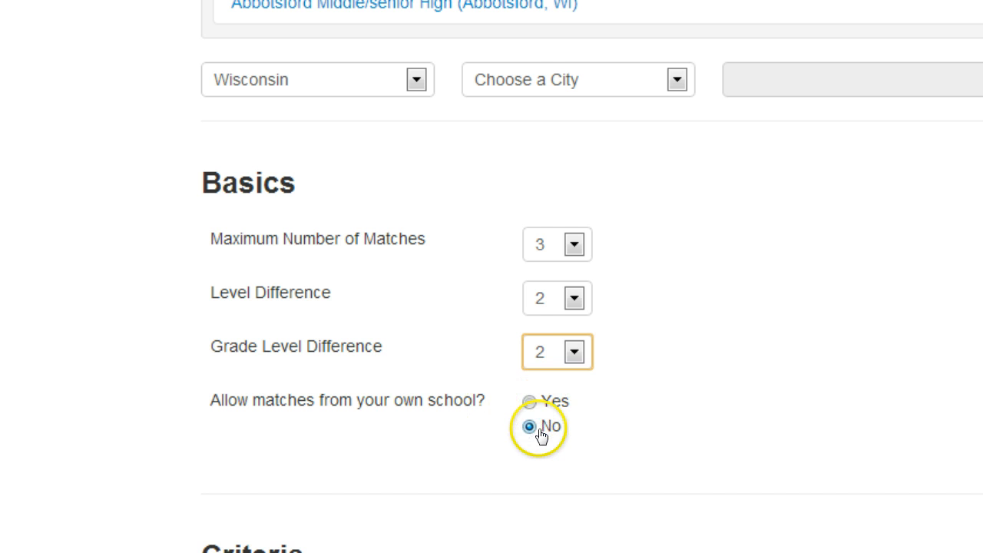
scroll(538, 427, down, 3)
scroll(820, 220, down, 2)
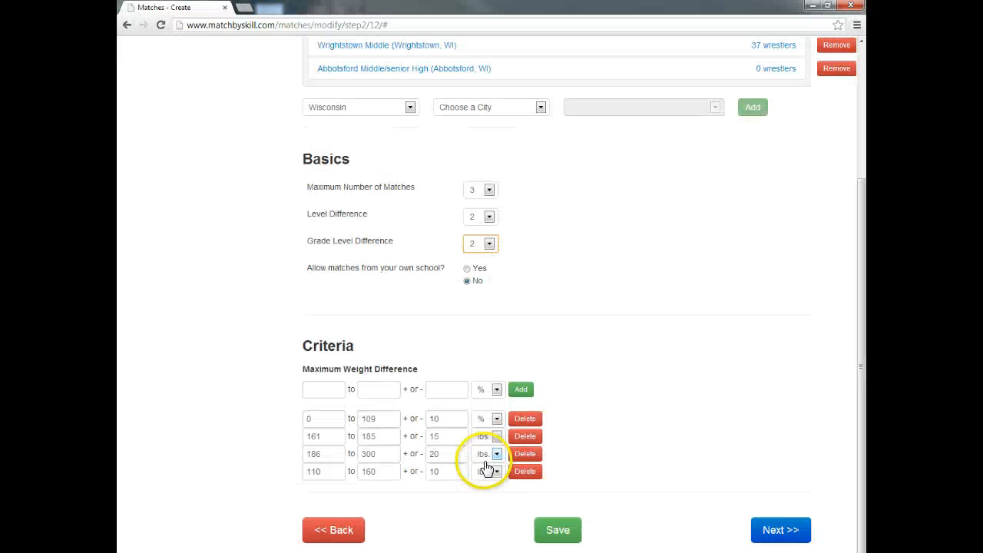
click(774, 534)
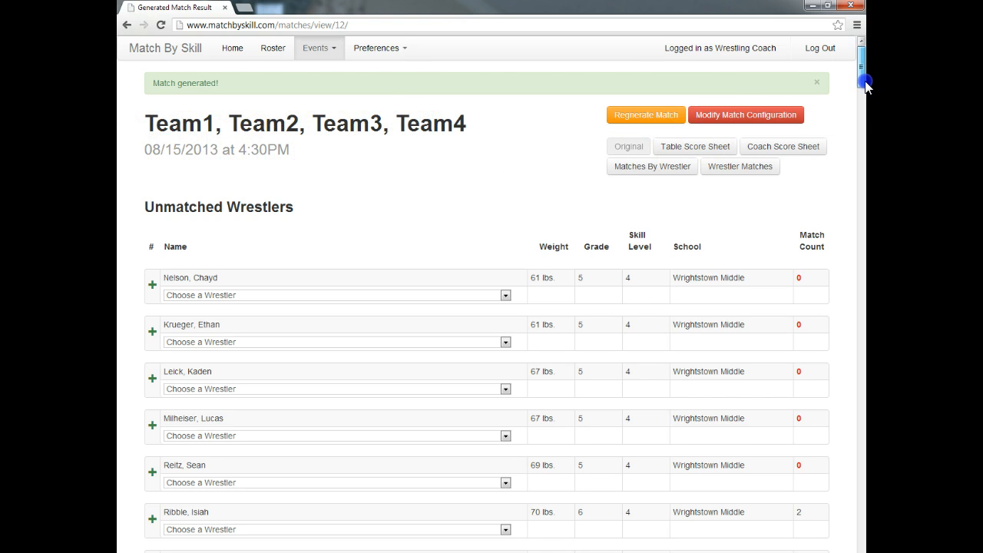
Look through the generated match list and reopen the match configuration
drag(862, 67, 867, 547)
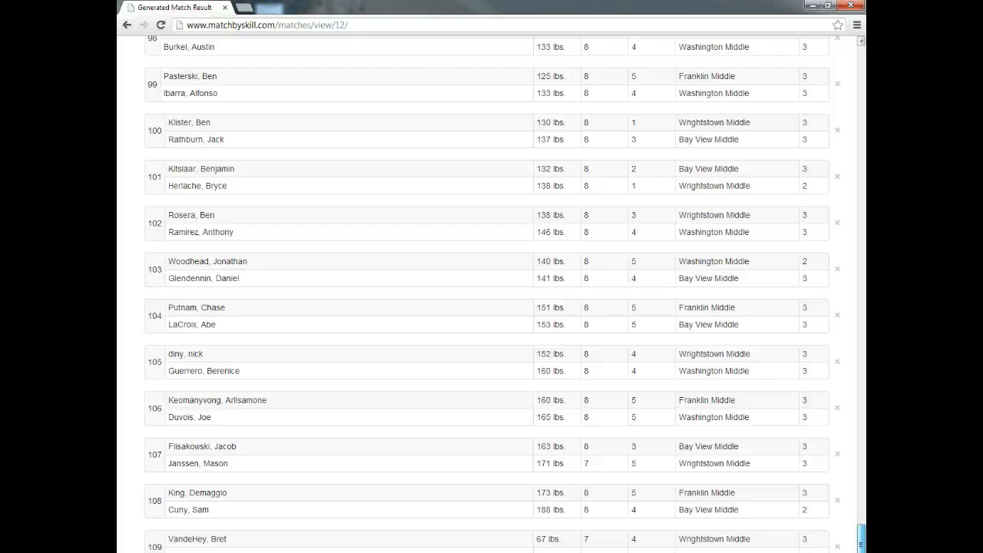
drag(862, 536, 859, 55)
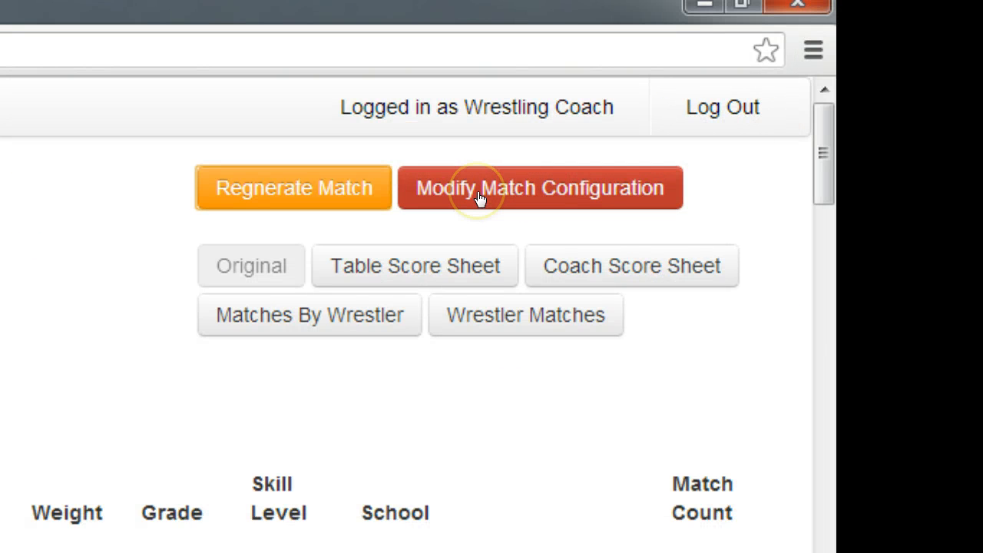
click(478, 199)
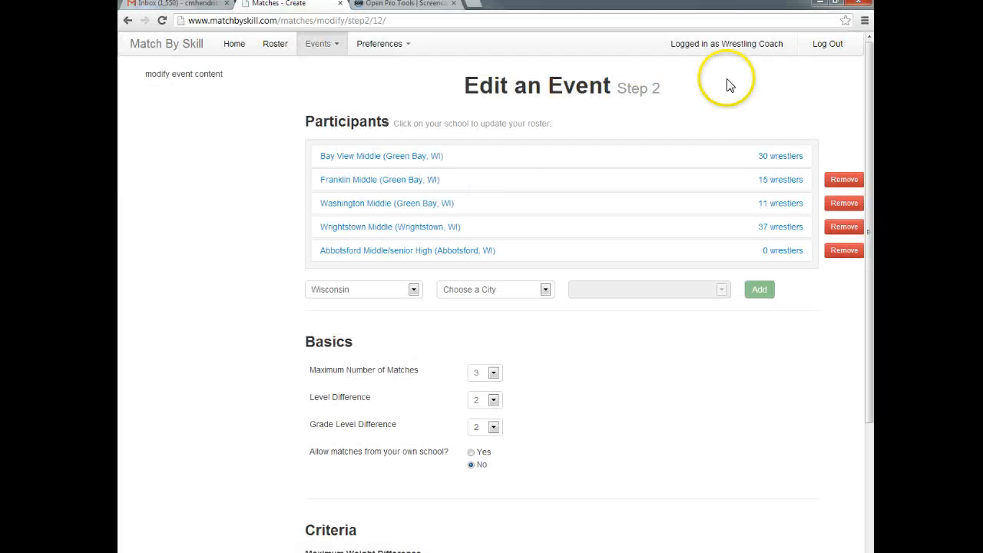
scroll(665, 283, down, 3)
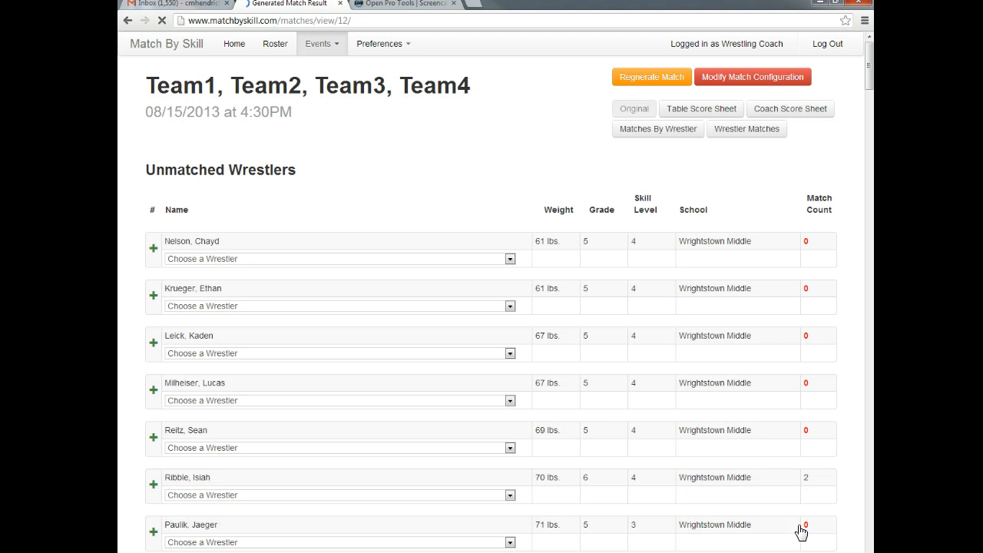
Regenerate the matches for the 08/15/2013 event and confirm the regeneration
click(645, 83)
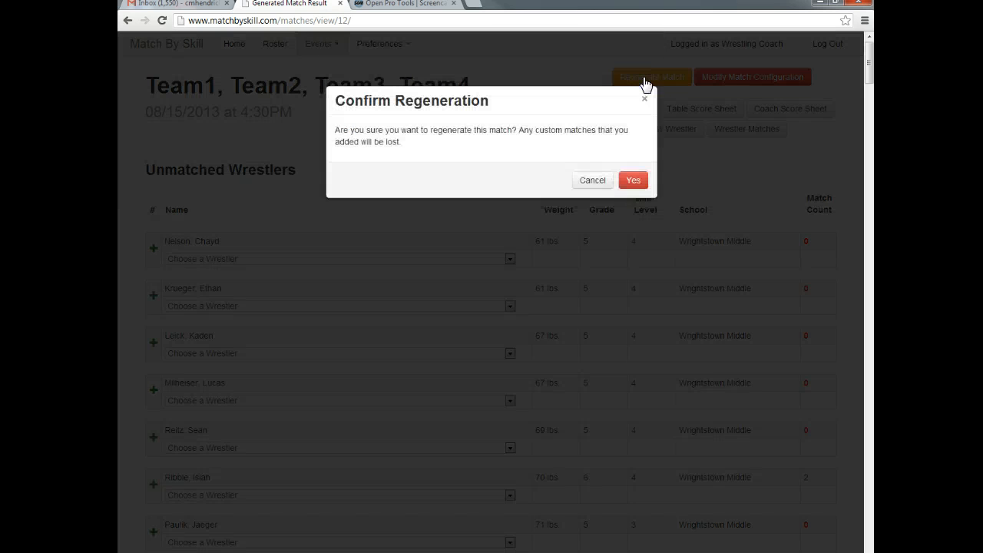
click(638, 181)
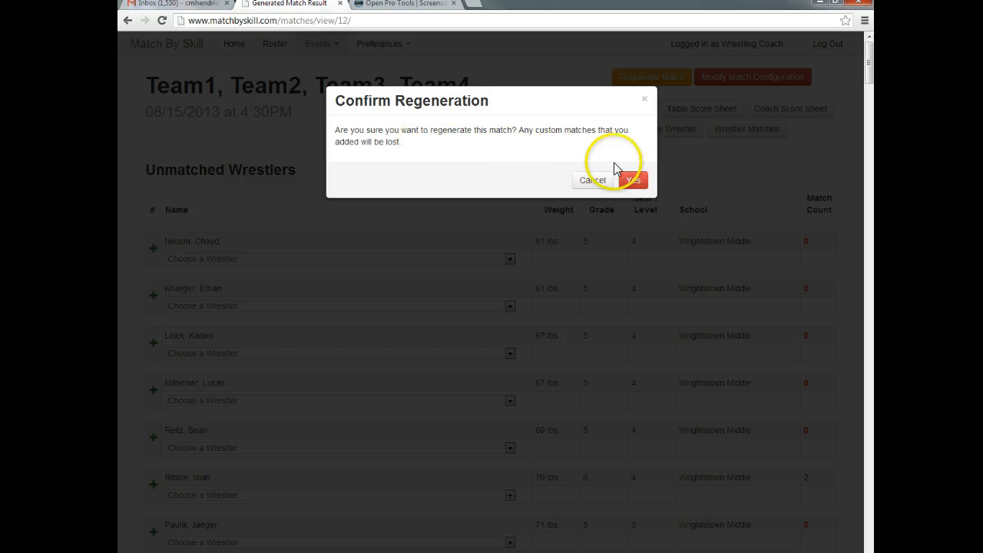
click(634, 181)
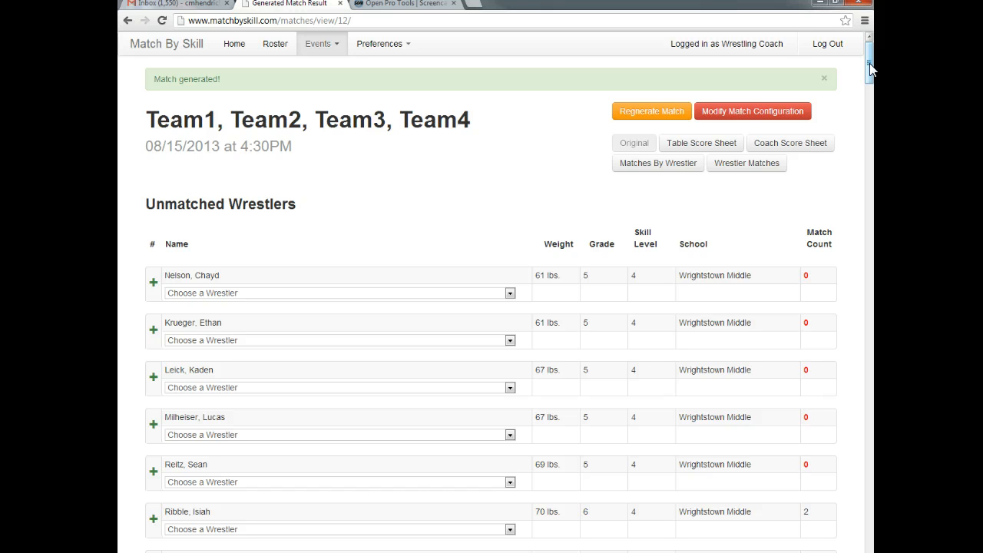
Move match 44 up the matched wrestlers list so it directly follows match 40
drag(870, 69, 867, 328)
click(452, 234)
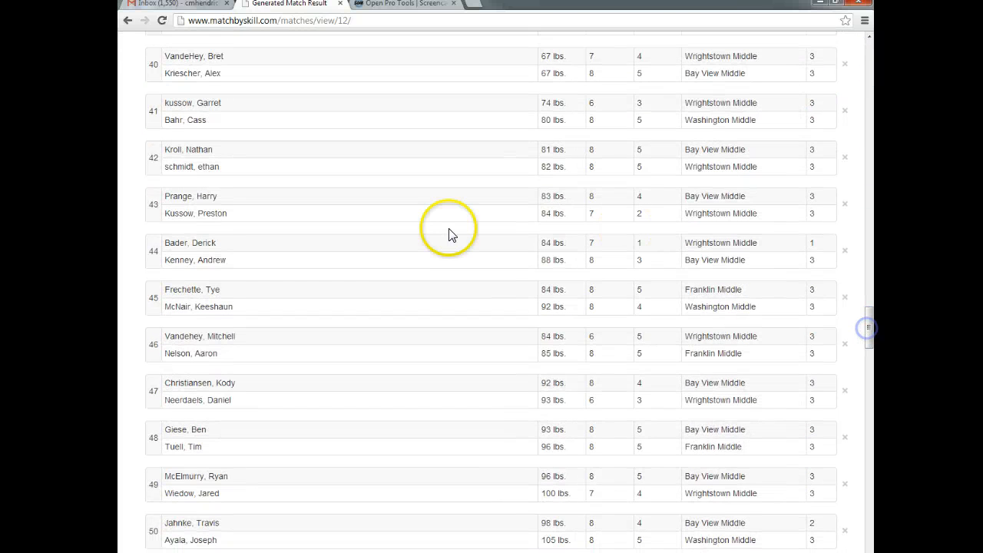
click(154, 249)
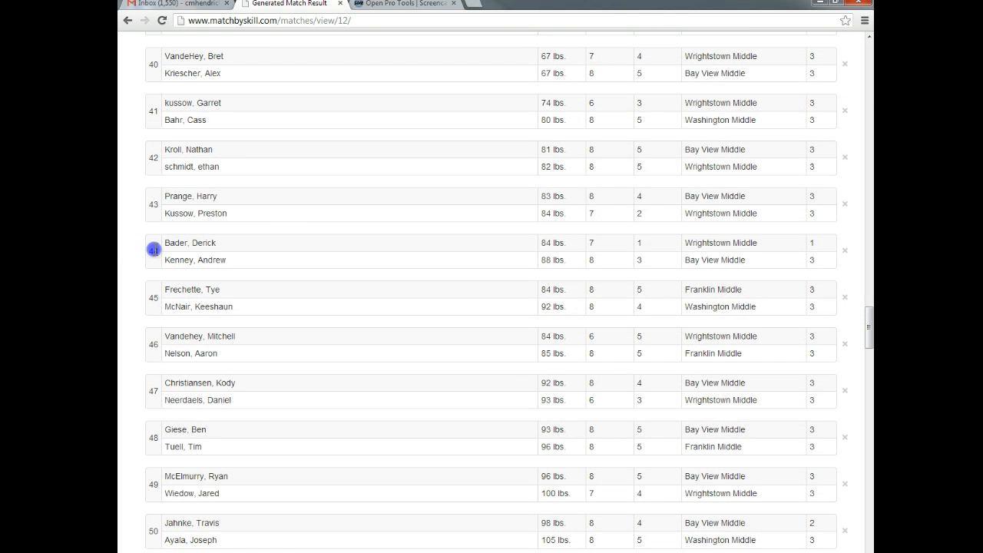
mouse_move(153, 250)
mouse_down()
mouse_move(160, 82)
mouse_move(149, 97)
mouse_up()
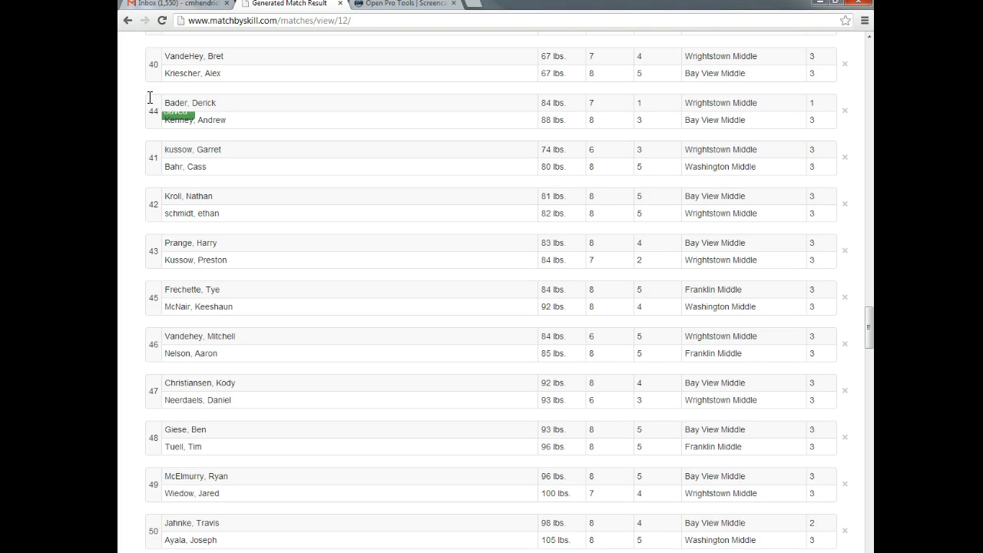
click(530, 312)
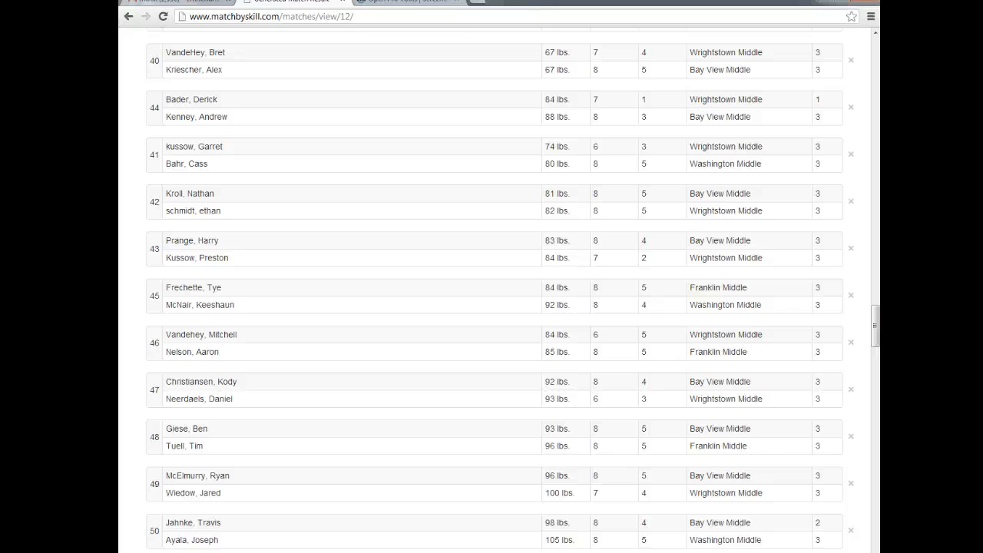
Match the first unmatched 61 lb wrestler with the 65 lb grade 8 Bay View Middle wrestler and check the end of the match list
drag(876, 323, 878, 79)
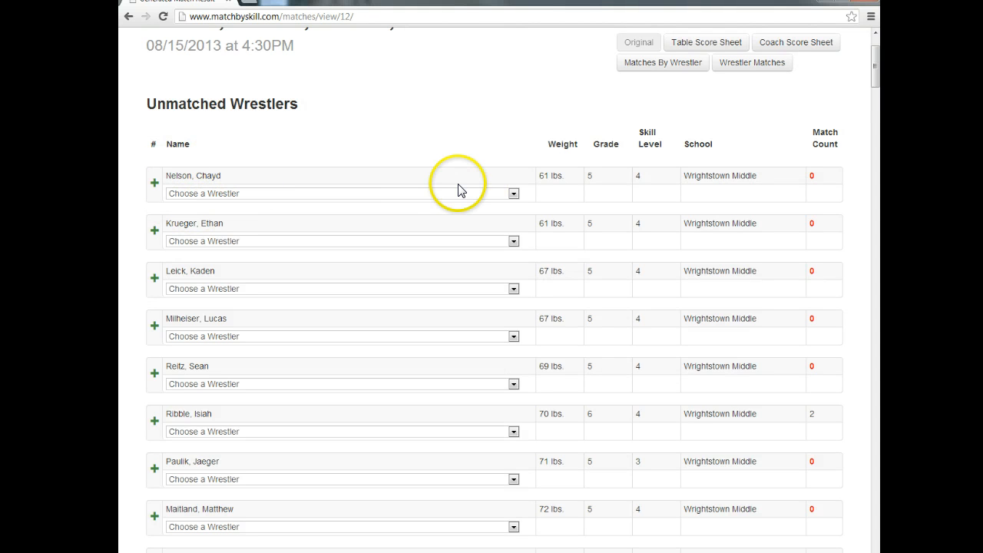
click(513, 196)
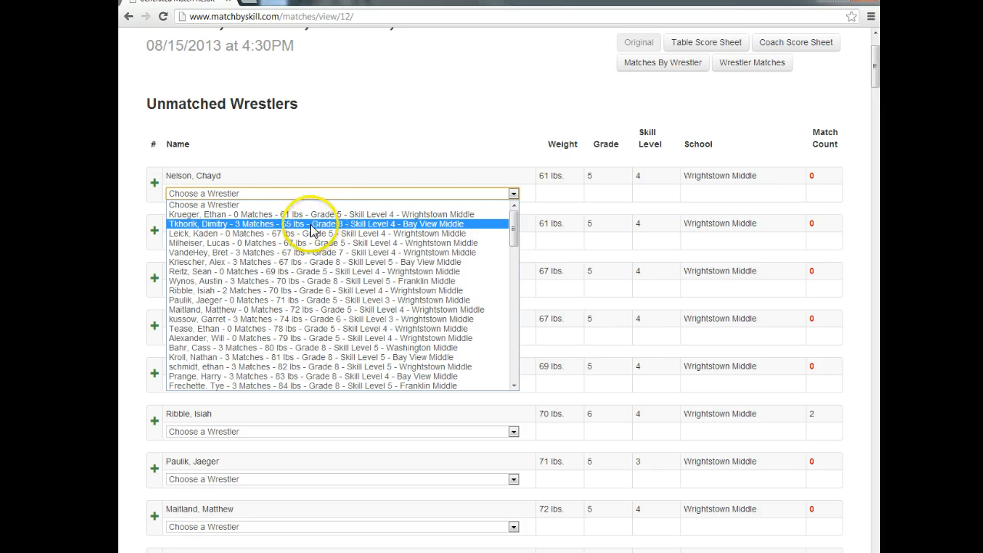
click(262, 225)
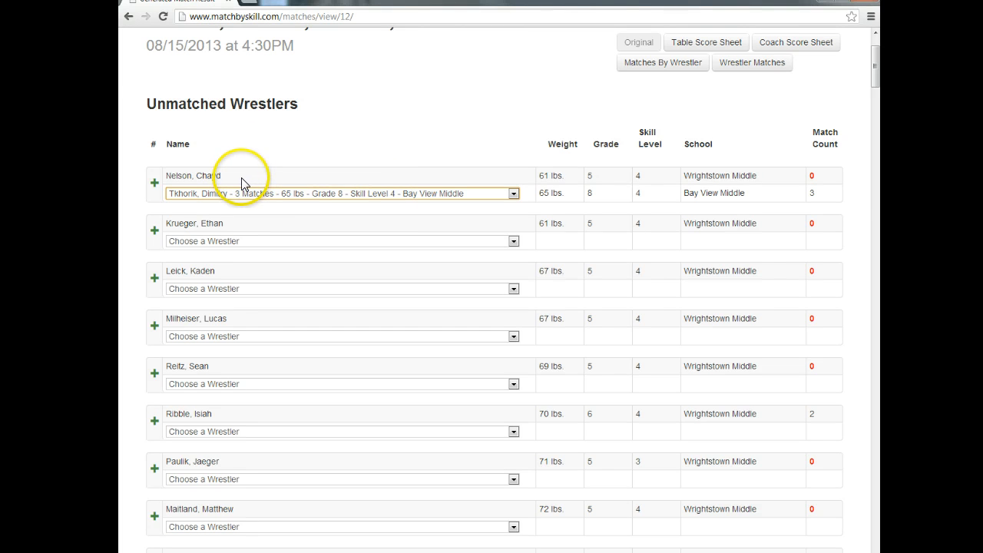
click(156, 186)
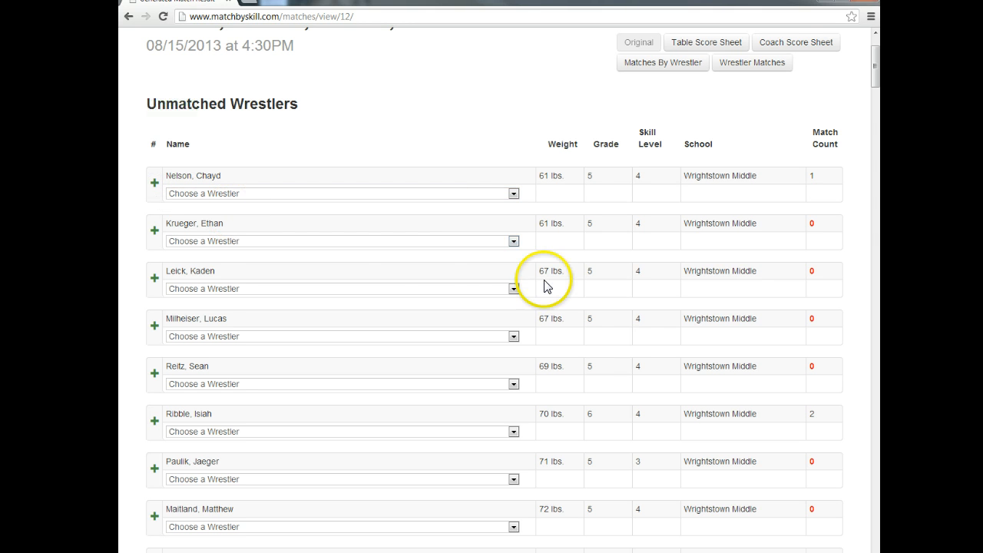
scroll(576, 262, down, 12)
drag(879, 221, 880, 220)
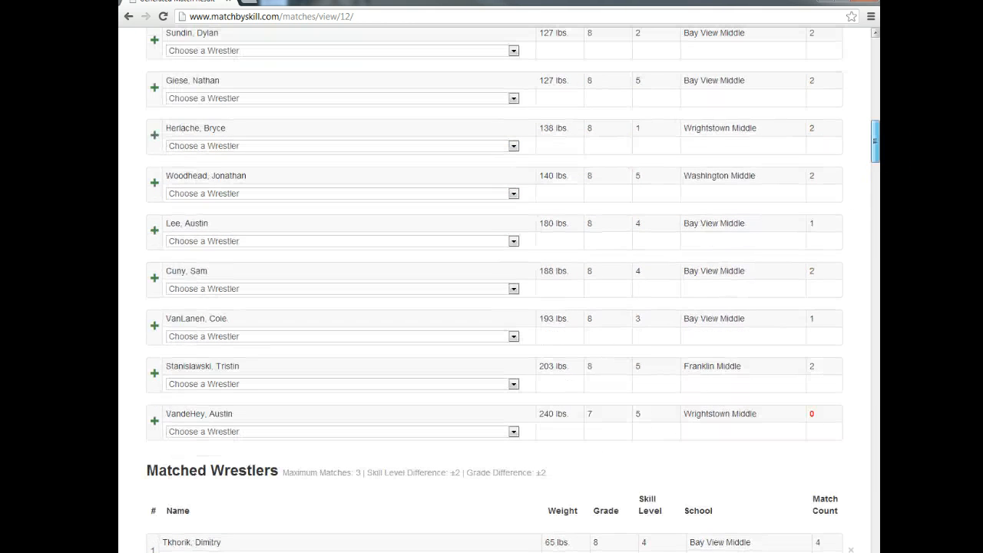
drag(876, 142, 876, 534)
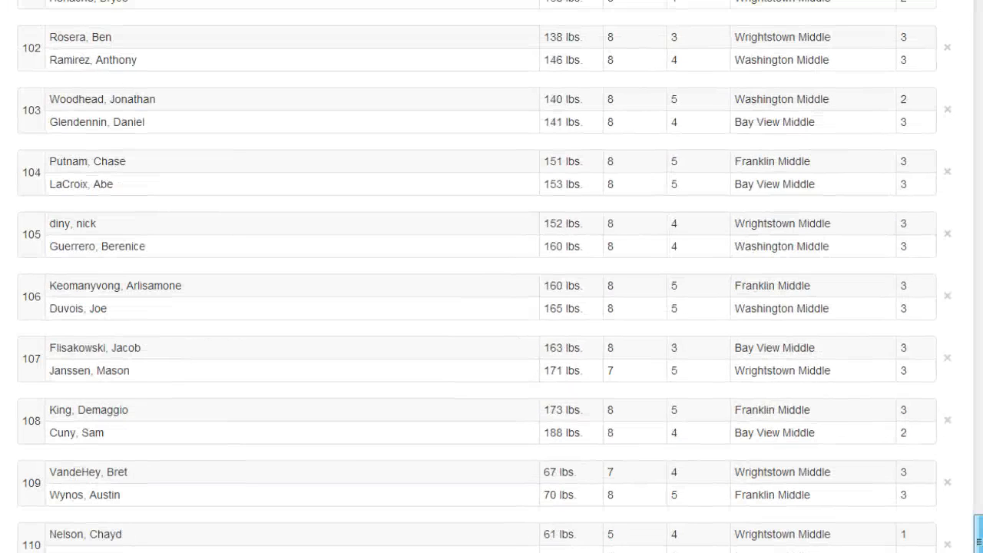
Open the event's table score sheet and examine the wrestler entries for match 1
drag(978, 541, 979, 0)
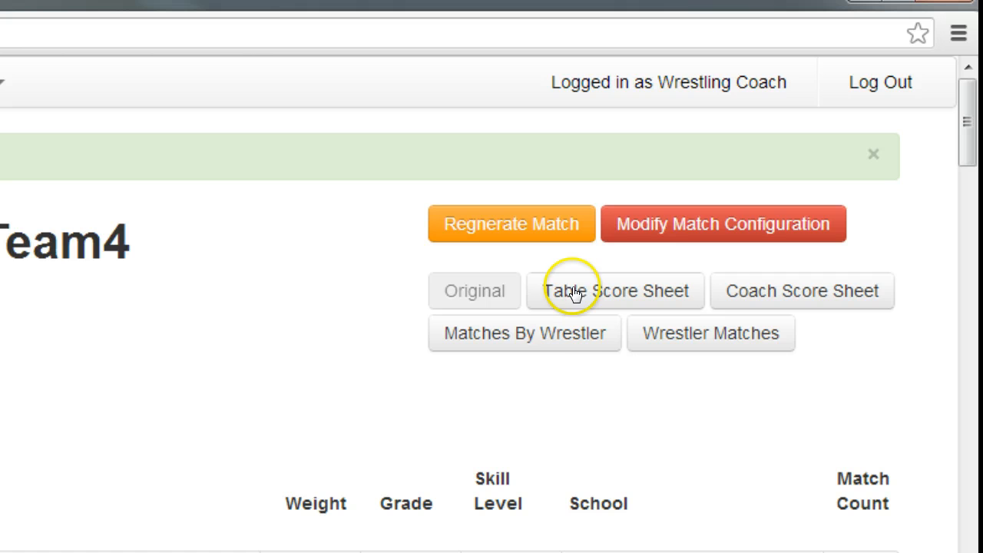
click(612, 299)
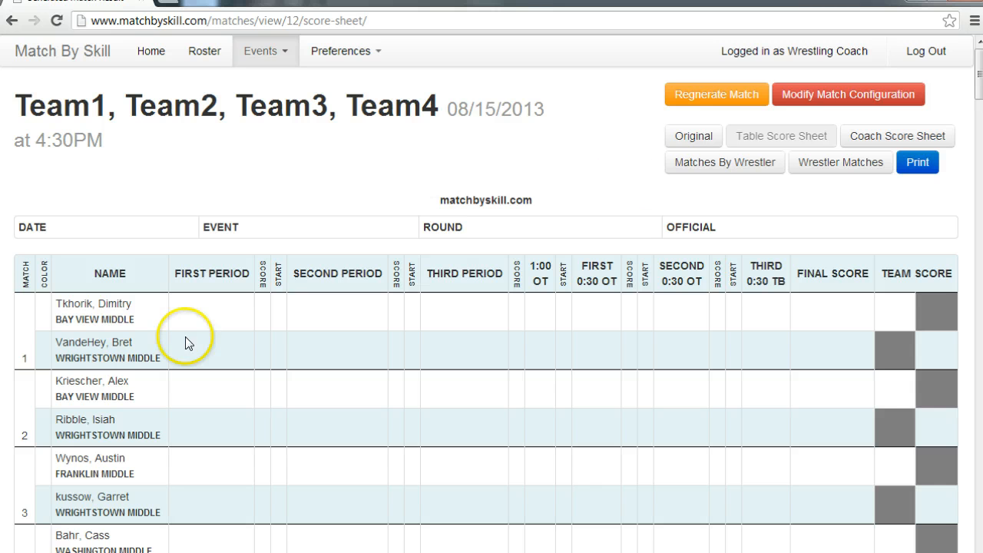
click(88, 306)
drag(88, 306, 131, 308)
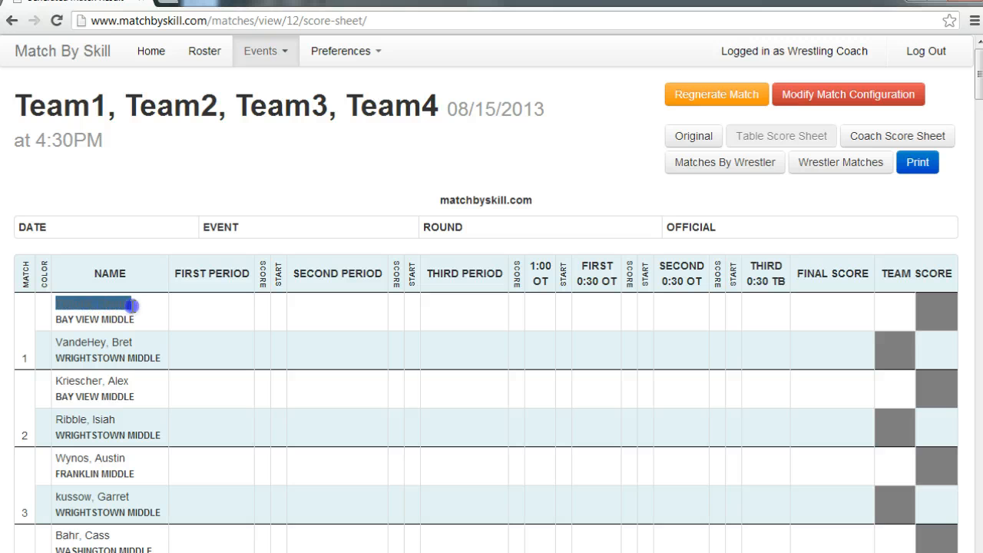
click(146, 319)
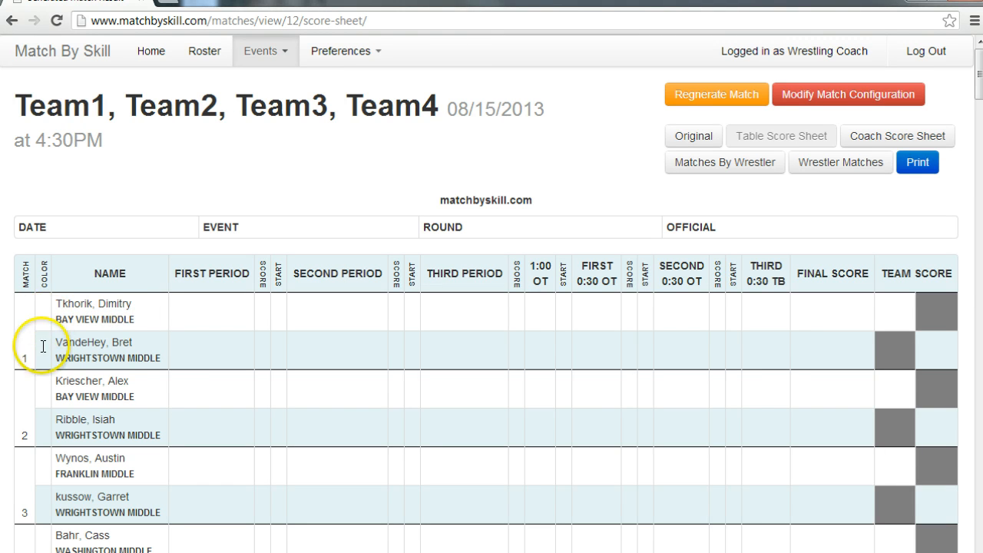
View the event's coach score sheet, matches-by-wrestler list and wrestler-matches list in turn
click(920, 139)
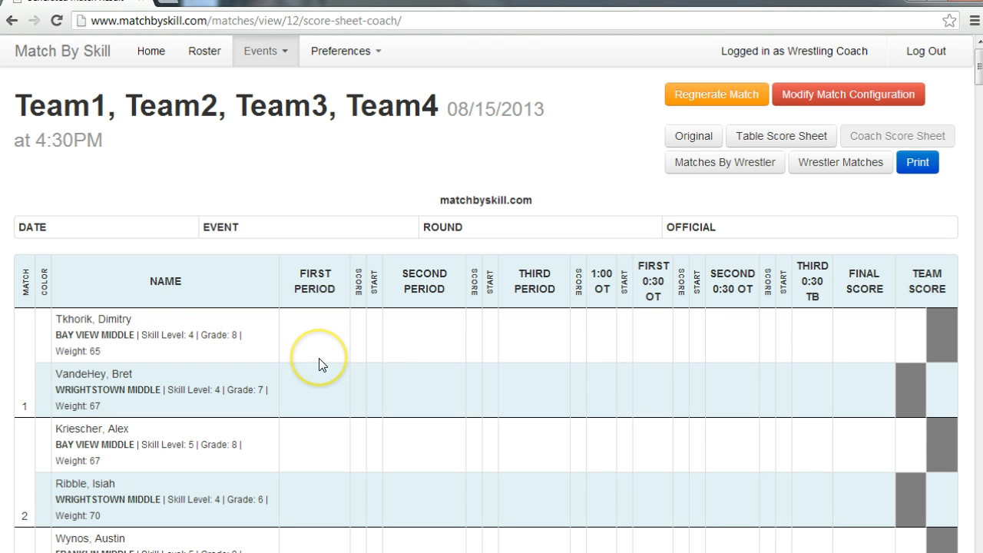
click(718, 171)
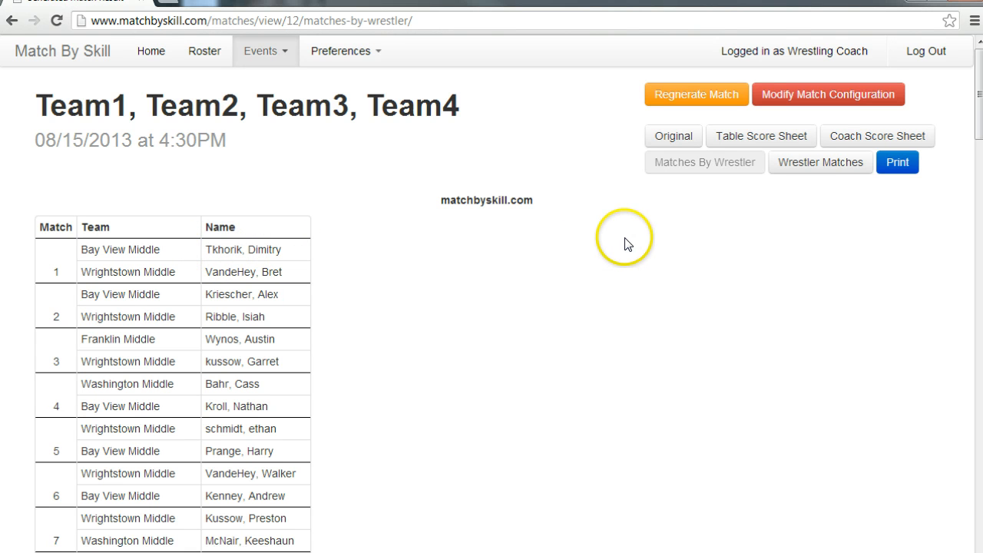
click(811, 168)
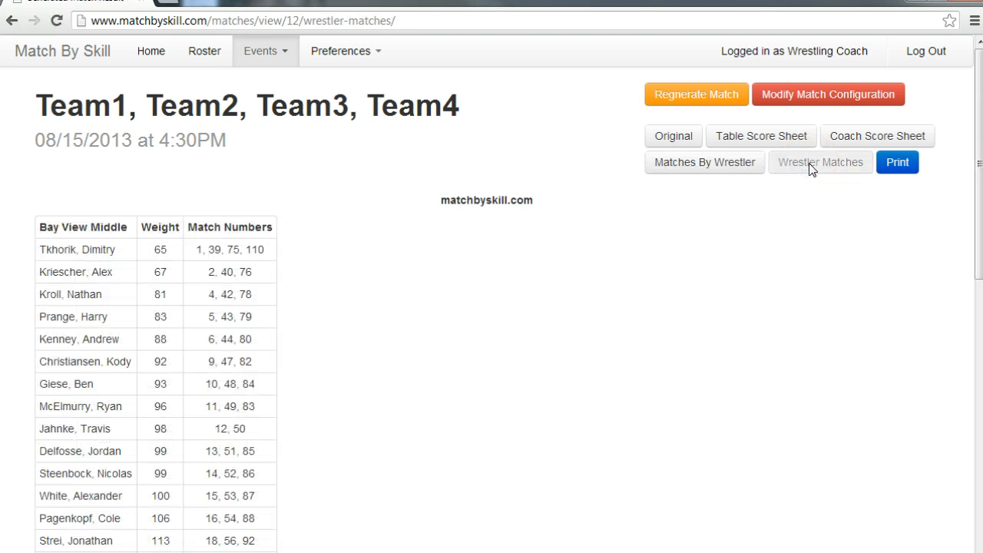